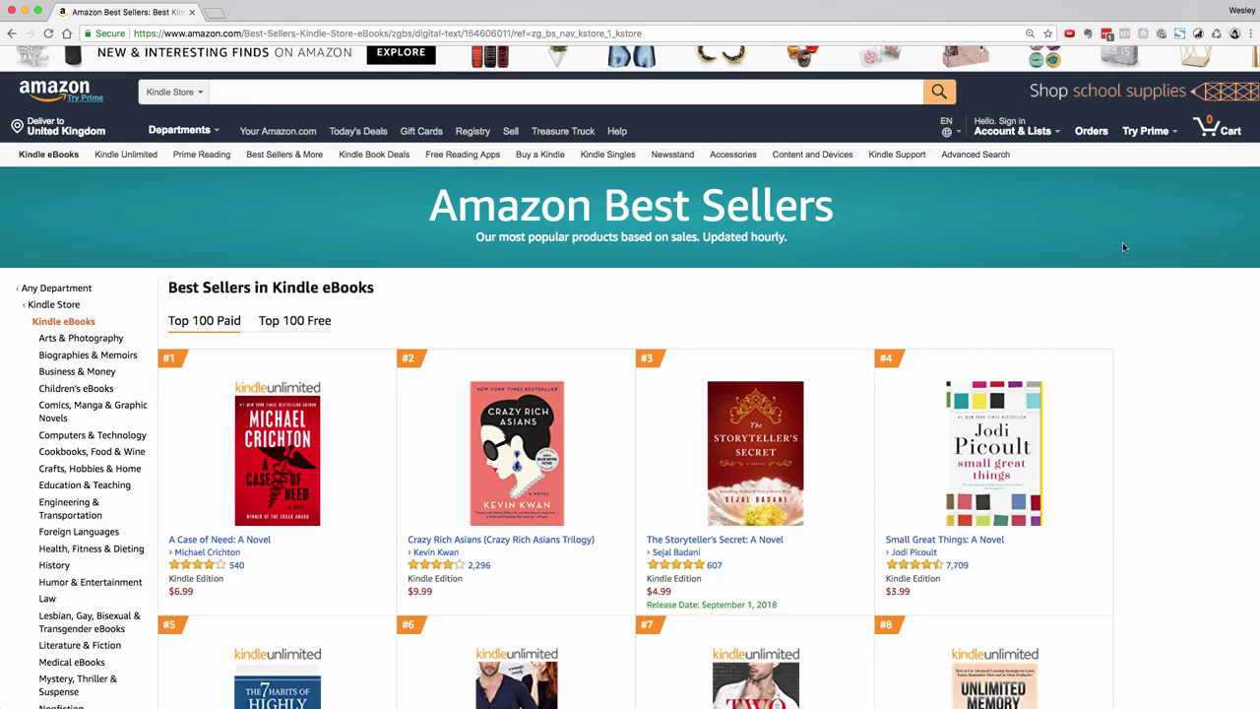
Step: Scroll the category sidebar and select Cookbooks, Food & Wine in Kindle best sellers
scroll(1112, 246, "down", 1)
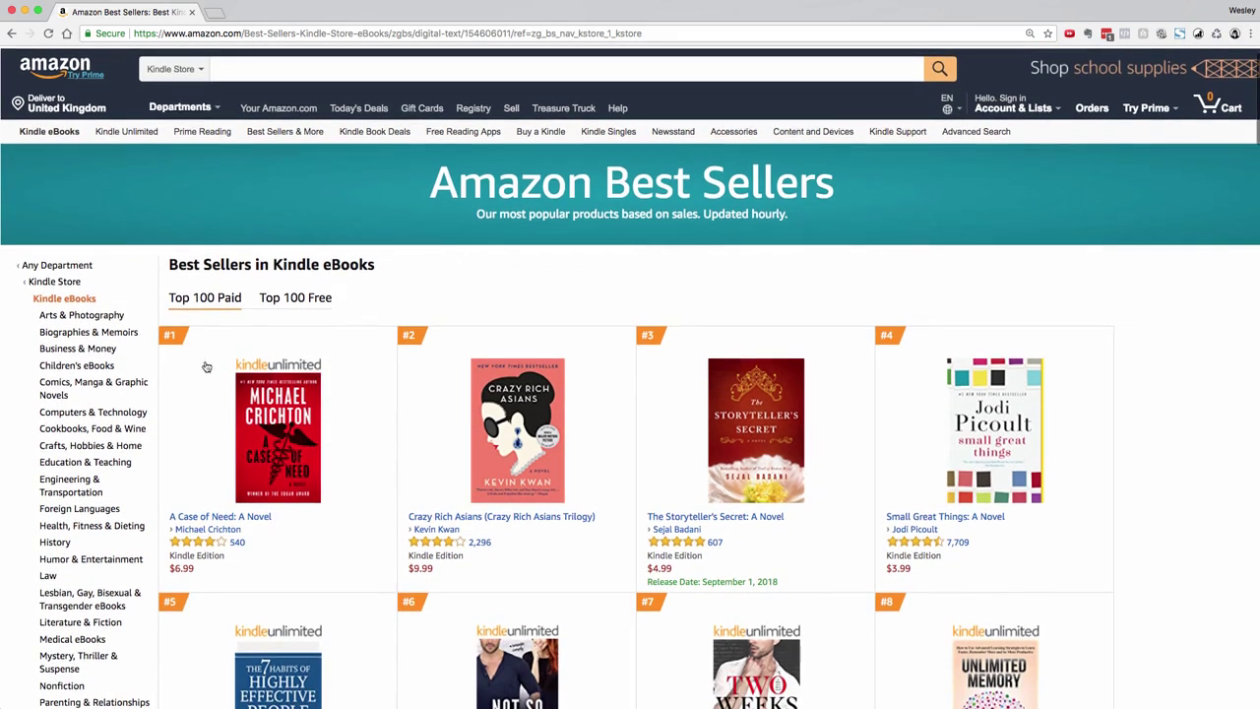
scroll(551, 278, "down", 1)
scroll(564, 273, "down", 1)
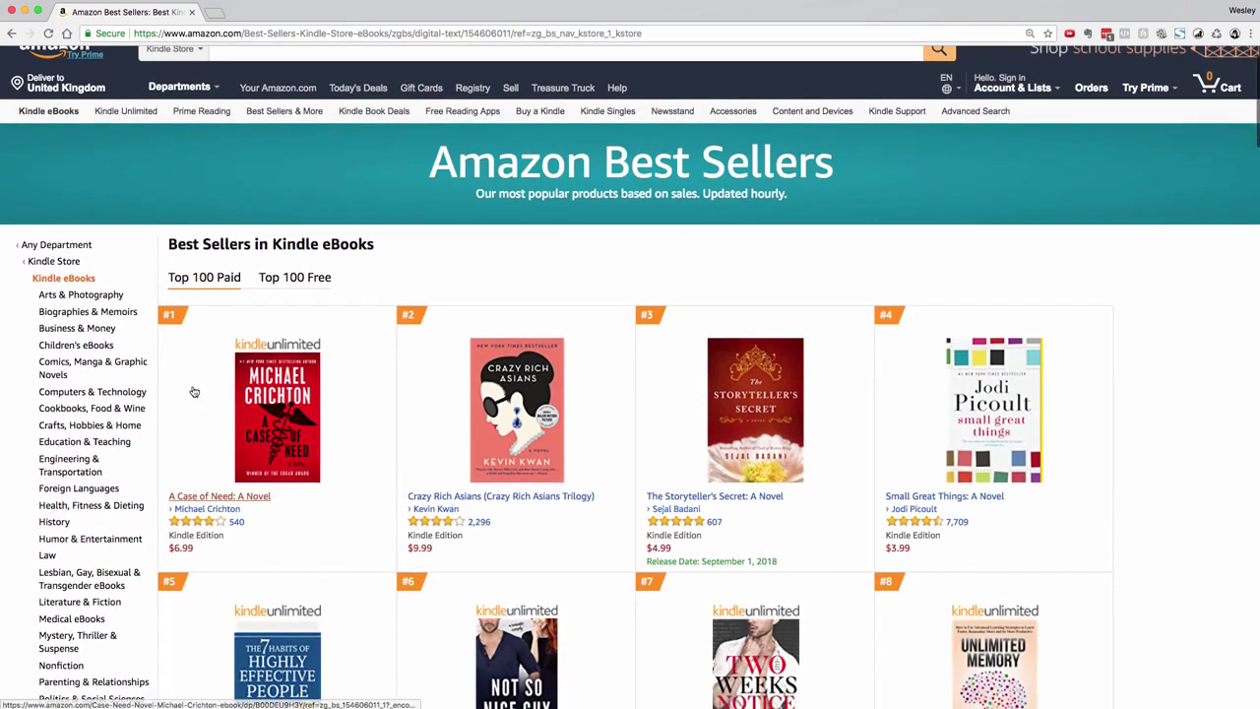
left_click(91, 409)
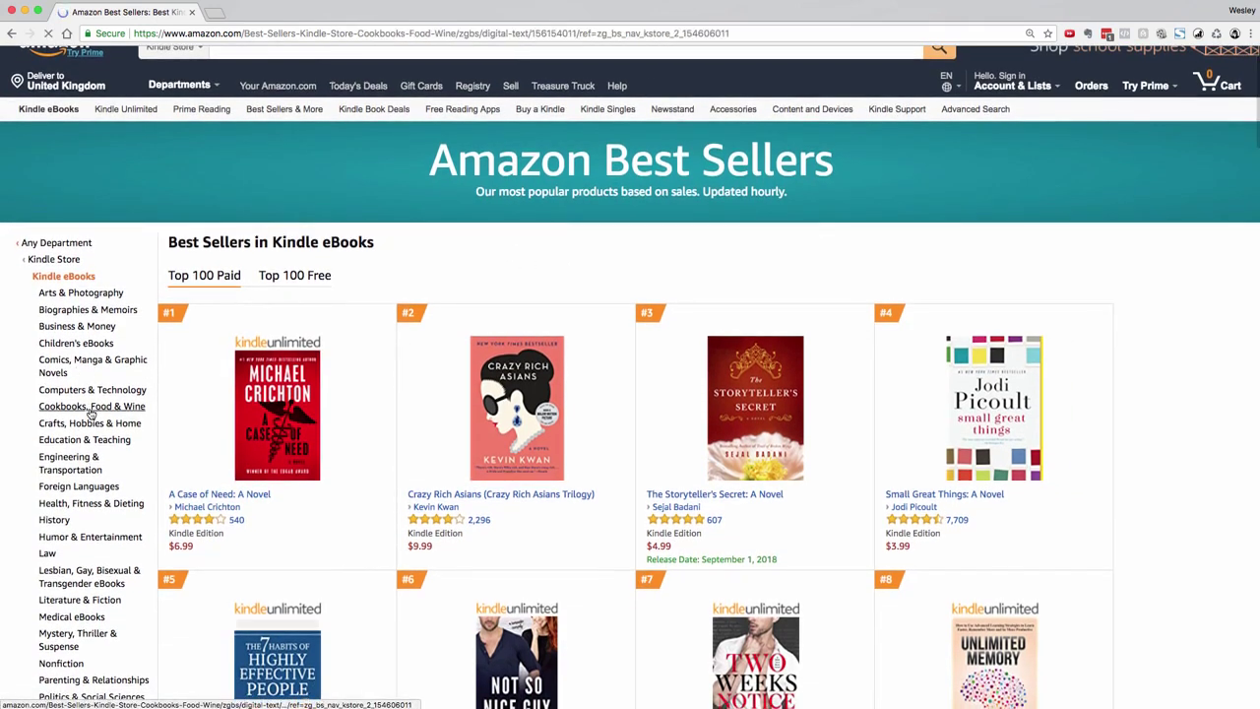
Step: Run KDSpy on the Cookbooks, Food & Wine best sellers to estimate sales and revenue for 40 titles
left_click(1235, 33)
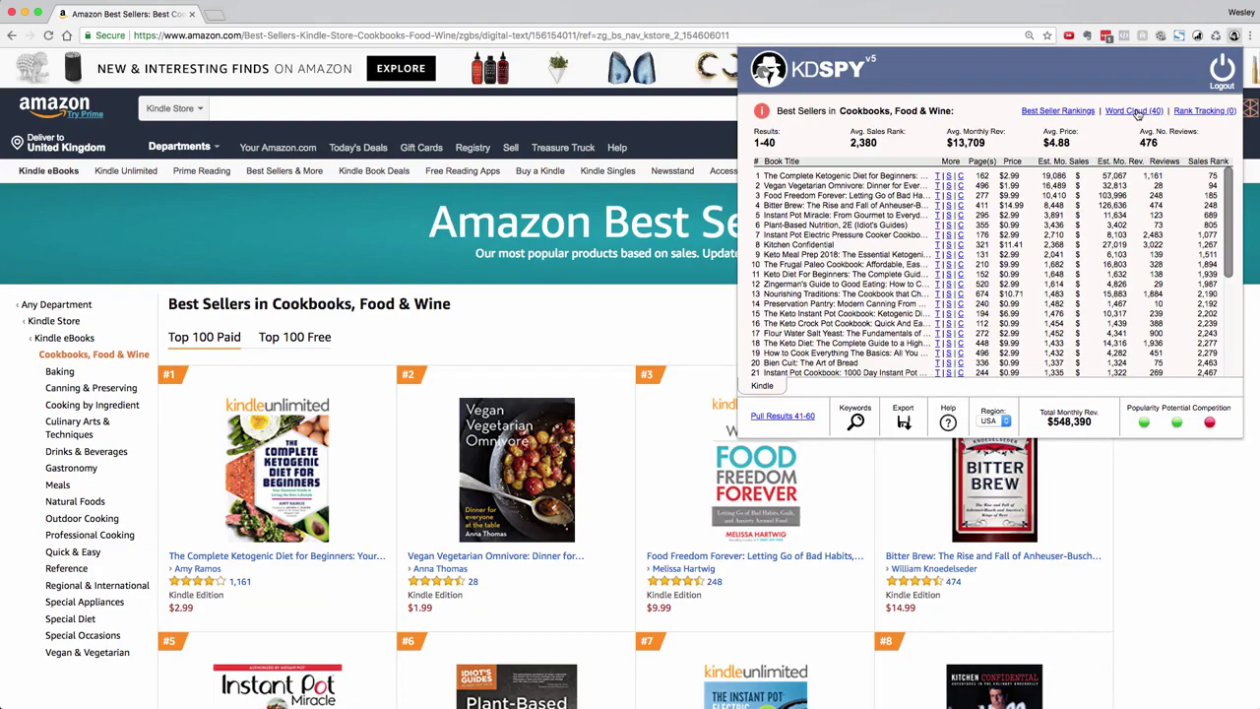
Step: Show KDSpy's word cloud of common title words for the cookbook category
left_click(1134, 111)
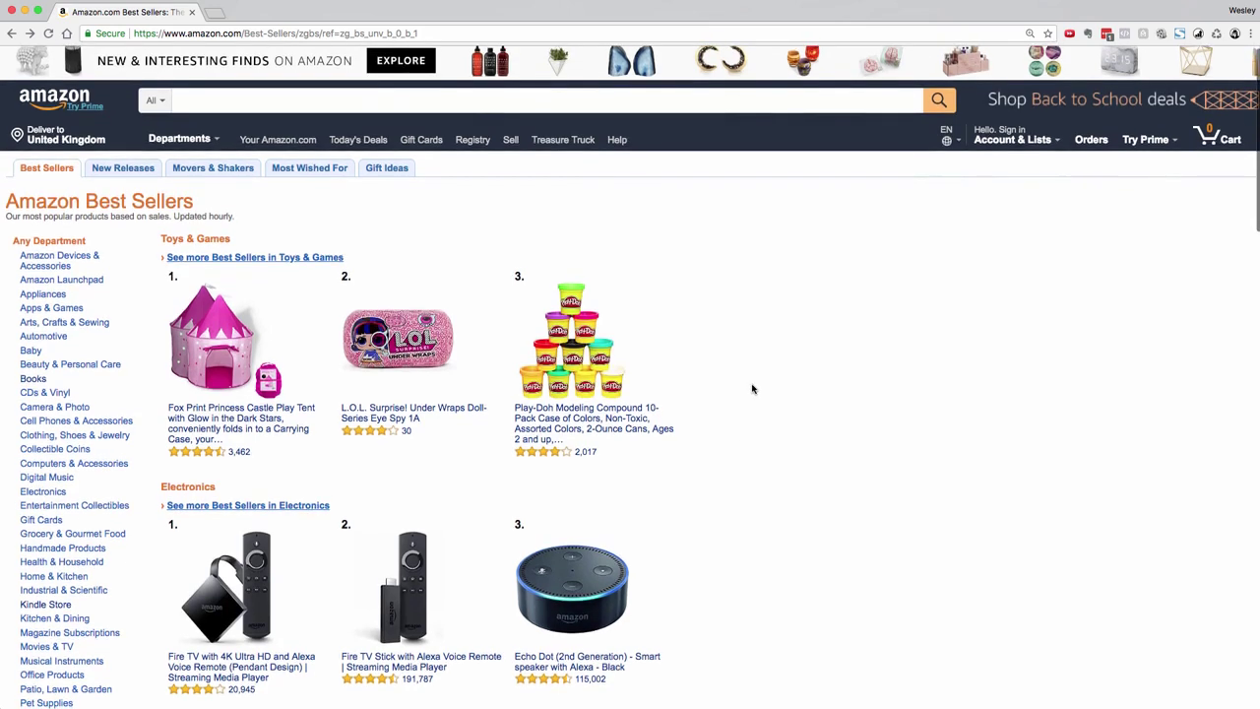
Step: Analyze the Books > Computers & Technology best sellers in KDSpy, then switch to print results
left_click(33, 380)
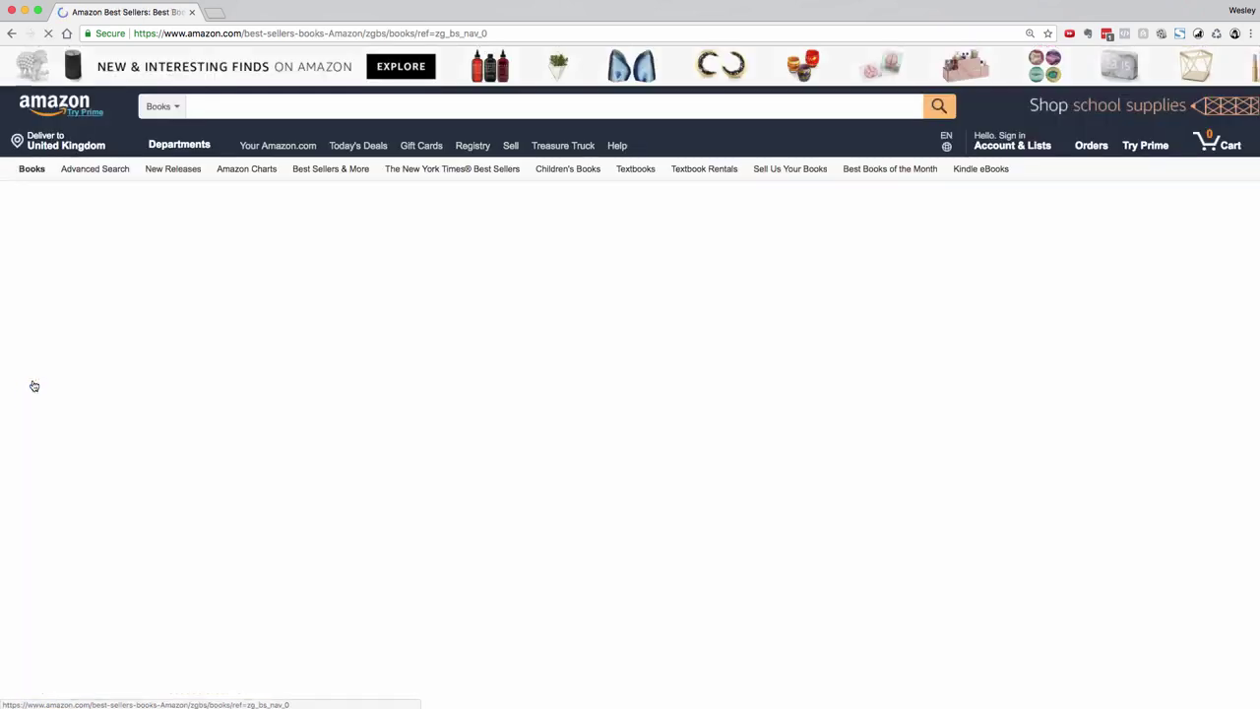
left_click(93, 488)
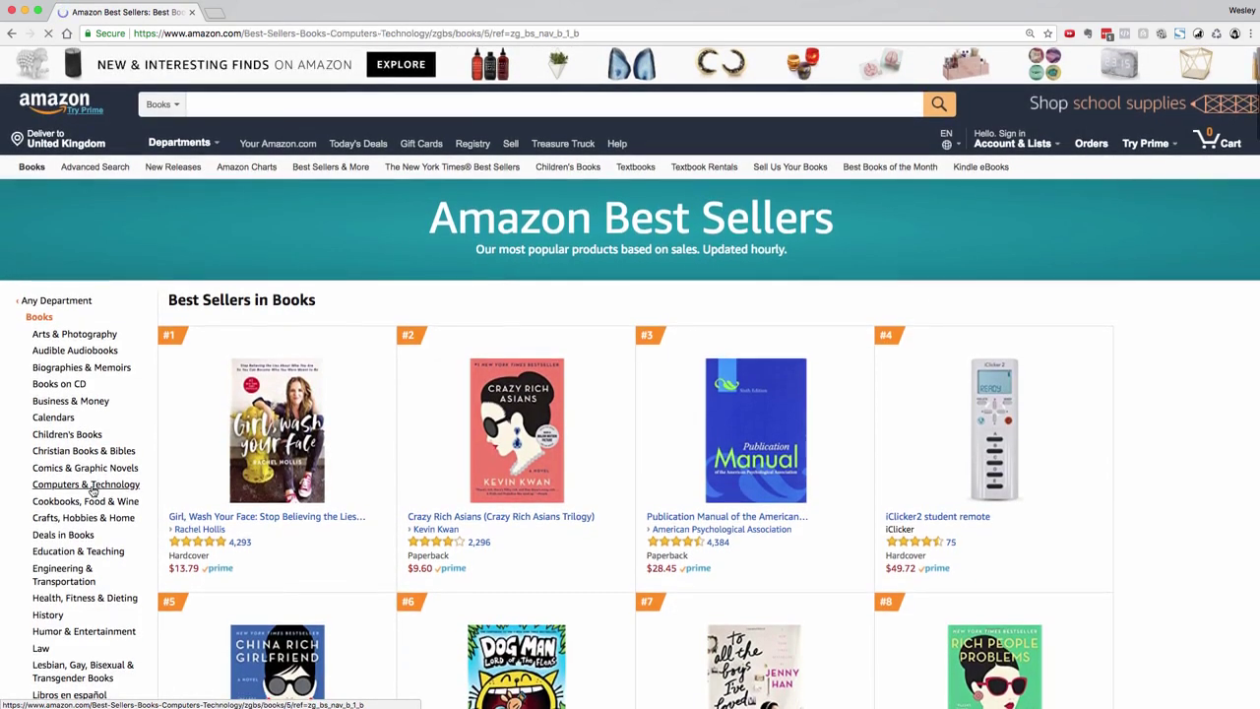
left_click(1236, 34)
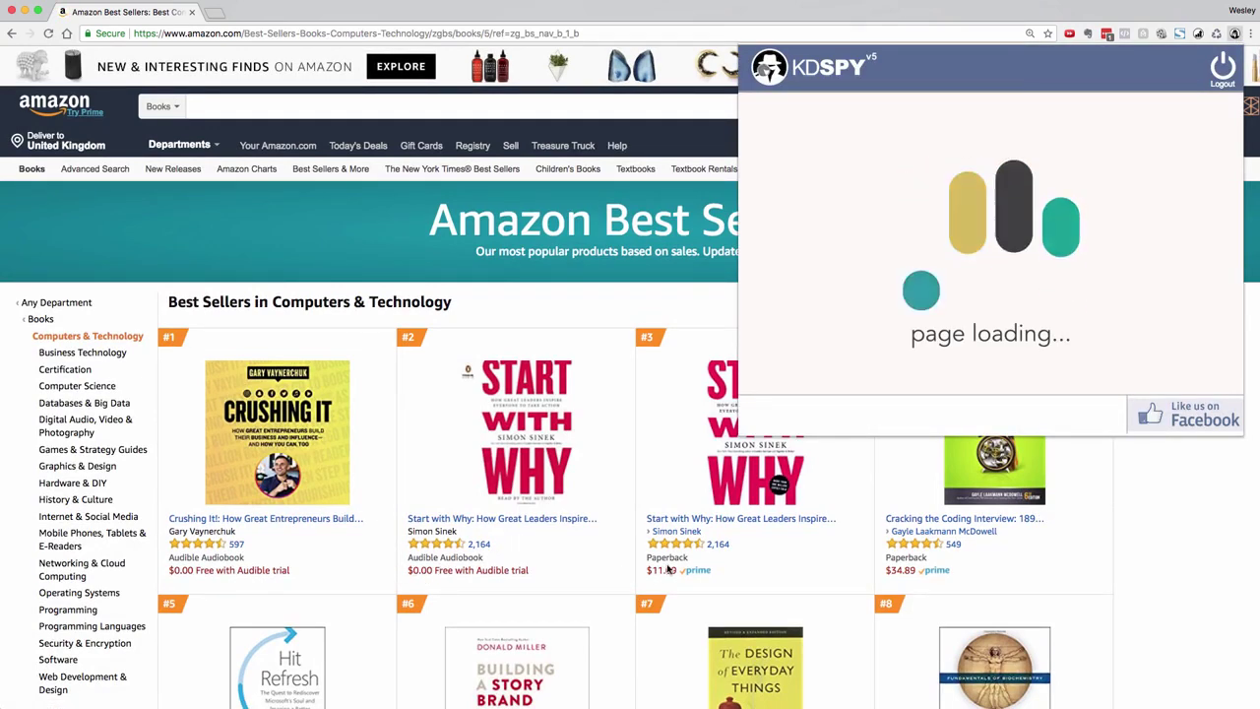
scroll(502, 521, "down", 5)
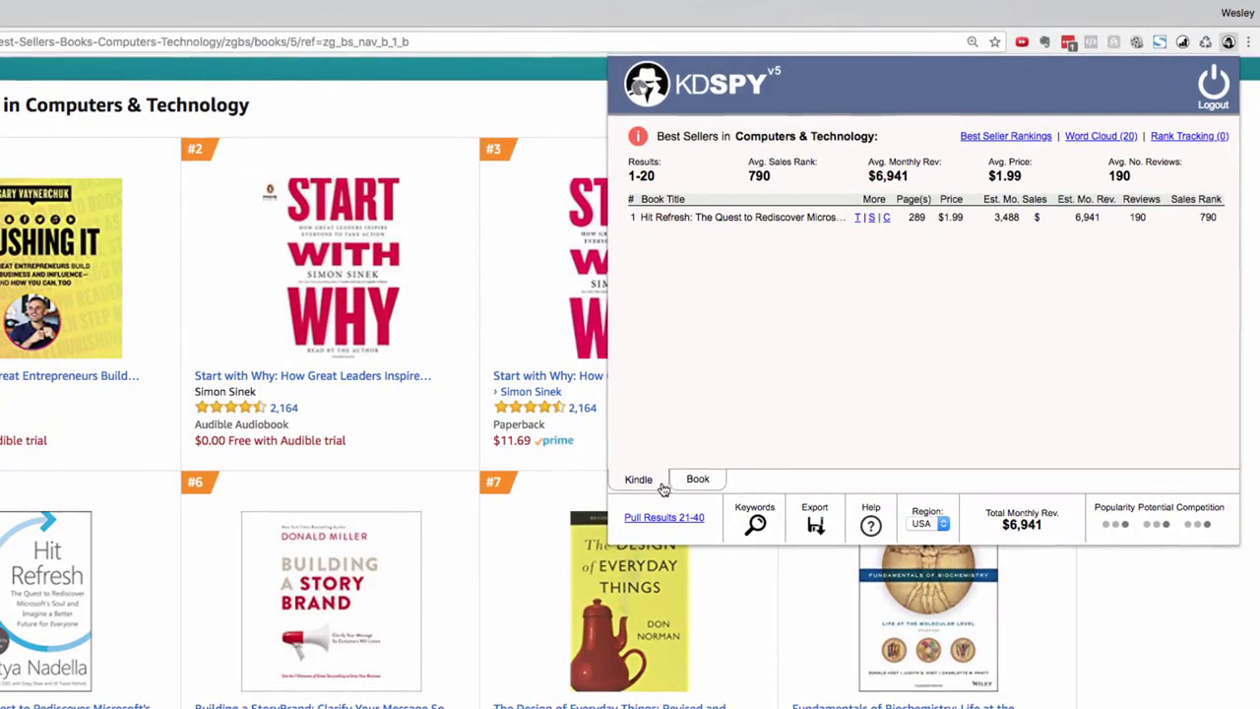
left_click(705, 481)
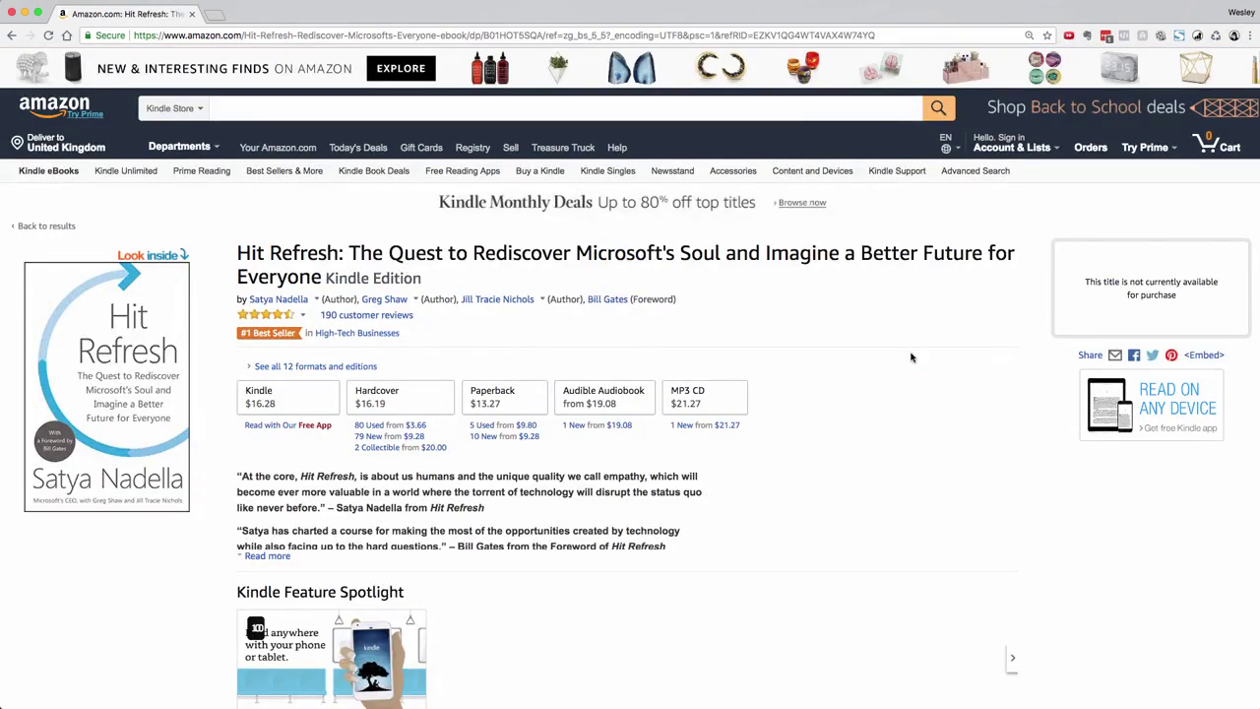
Step: Compare Hit Refresh's Kindle, hardcover and paperback stats in KDSpy, including the 30-day rank chart
left_click(1234, 36)
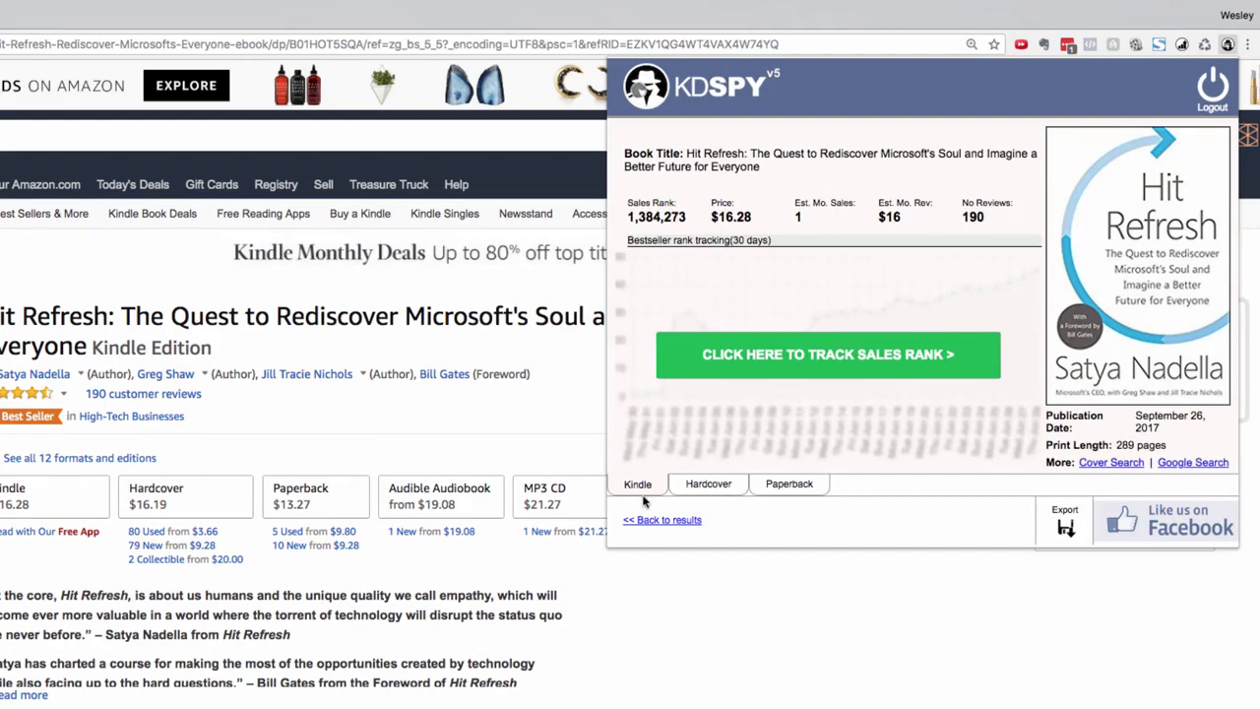
left_click(709, 487)
left_click(788, 484)
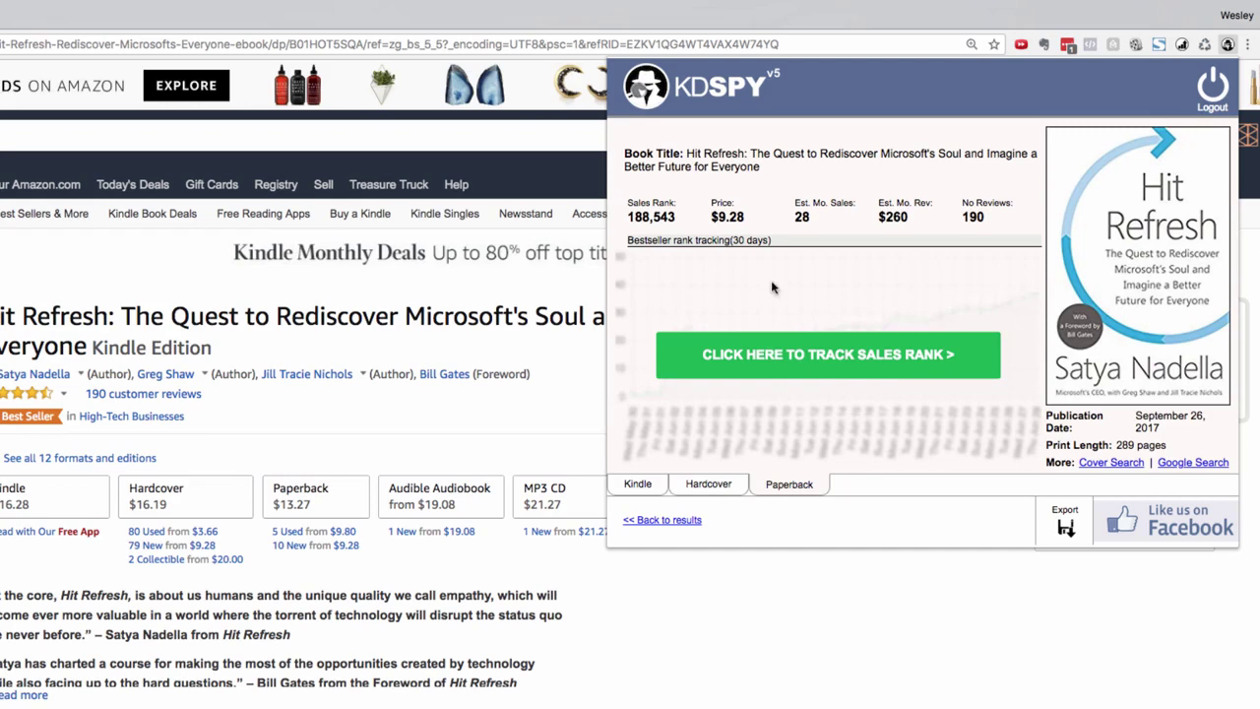
left_click(758, 358)
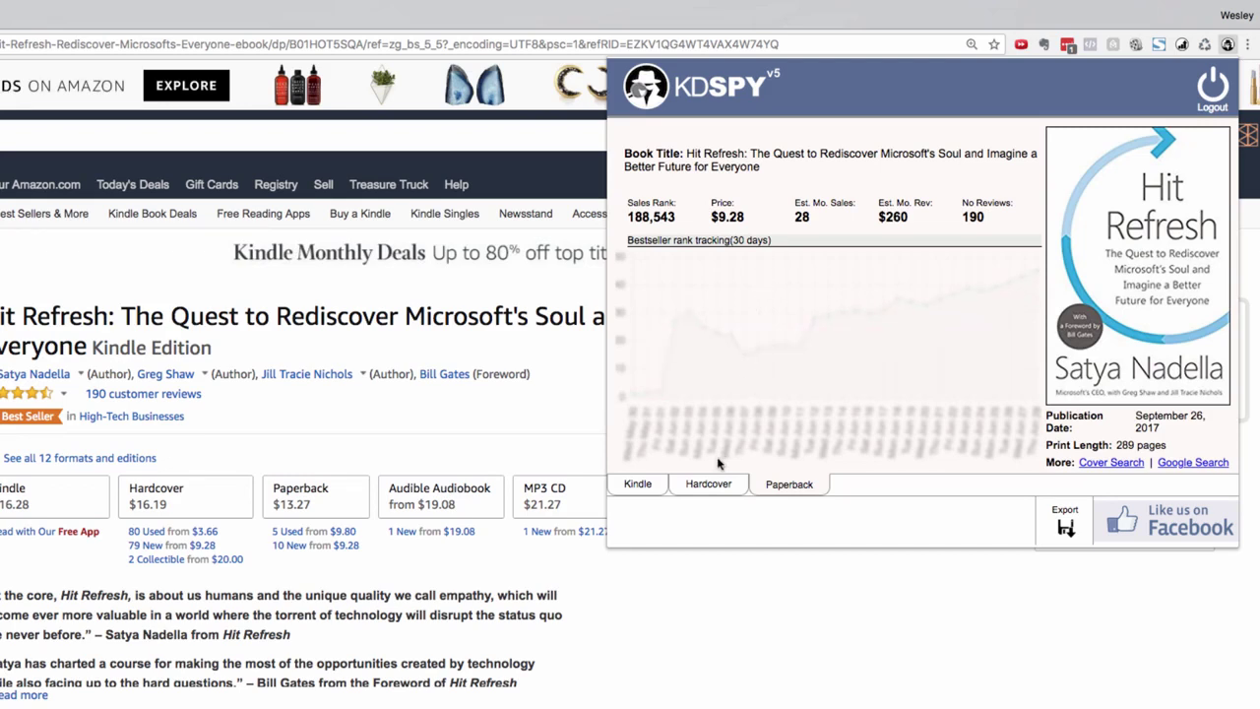
left_click(708, 489)
left_click(641, 490)
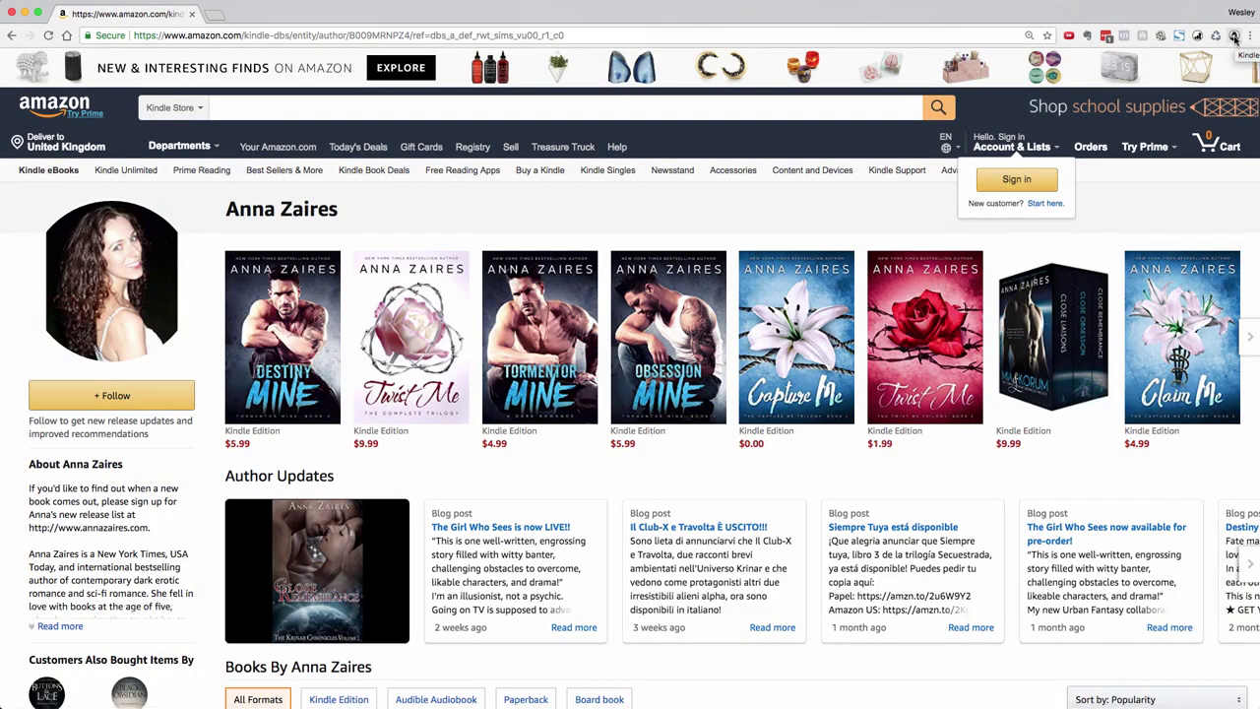
Step: Analyze Anna Zaires's Kindle titles in KDSpy, then switch to her paperback titles
left_click(1235, 38)
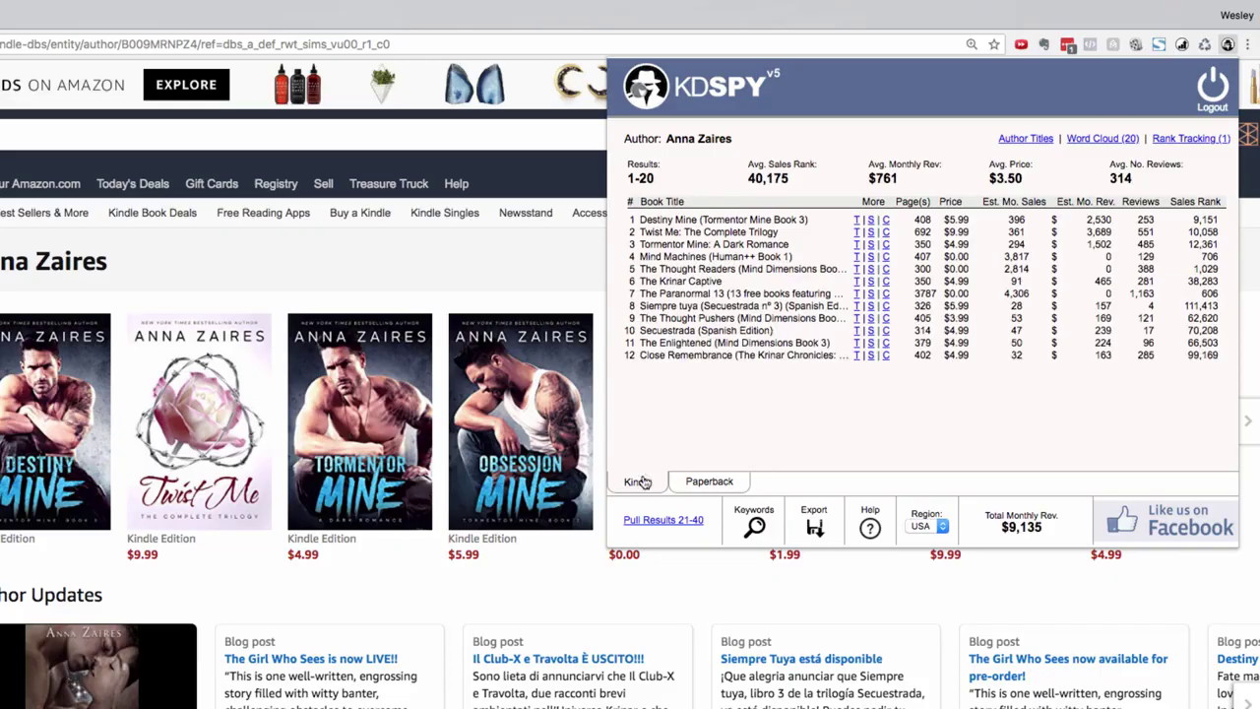
left_click(714, 483)
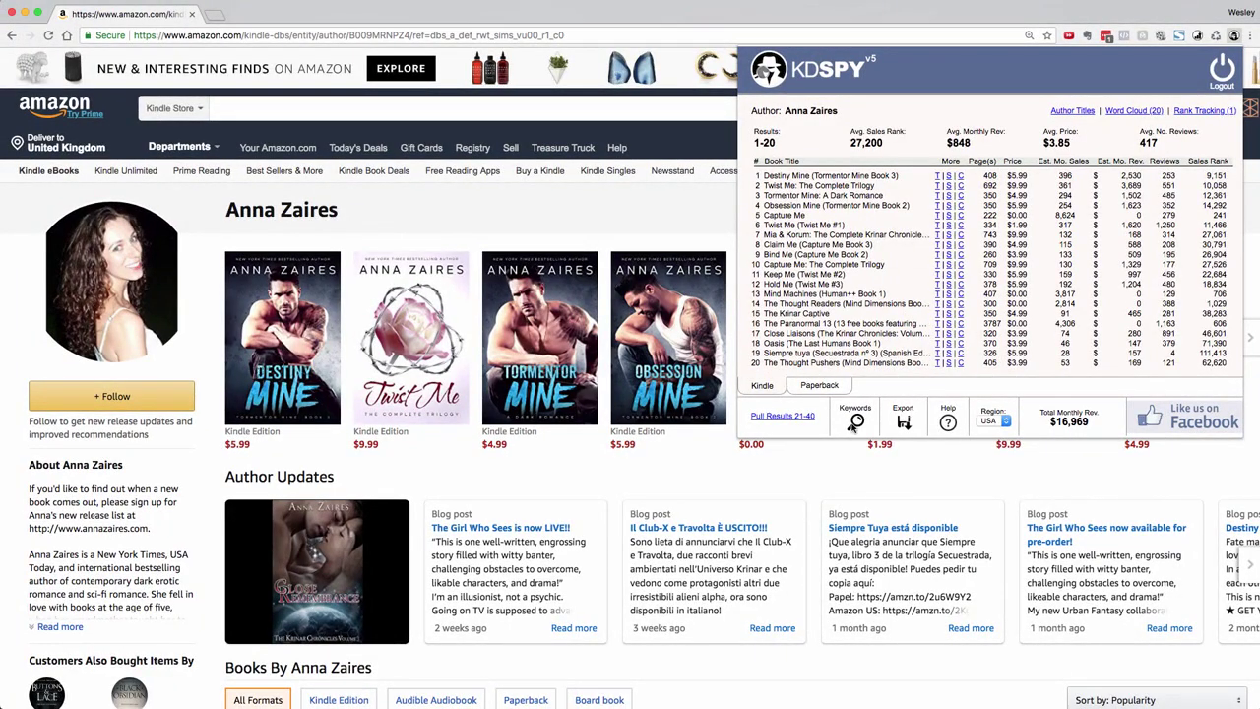
Step: Run a KDSpy keyword search for 'golf'
left_click(855, 421)
type("golf")
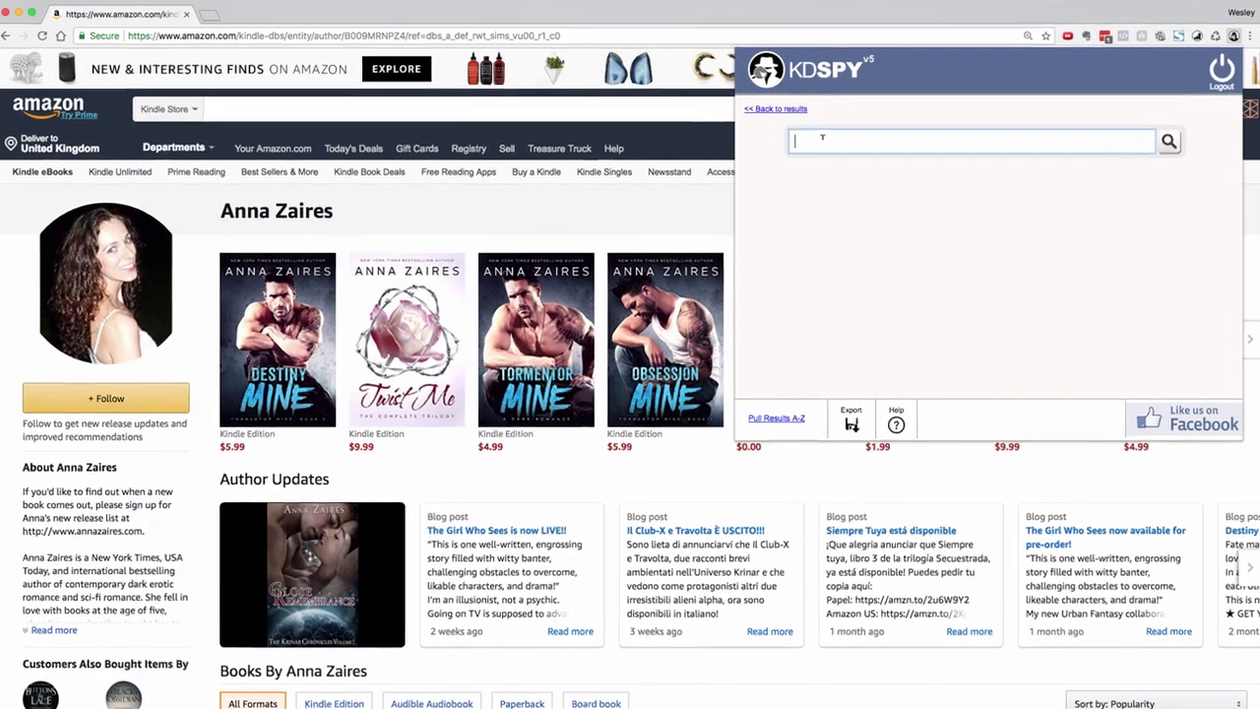
key("Return")
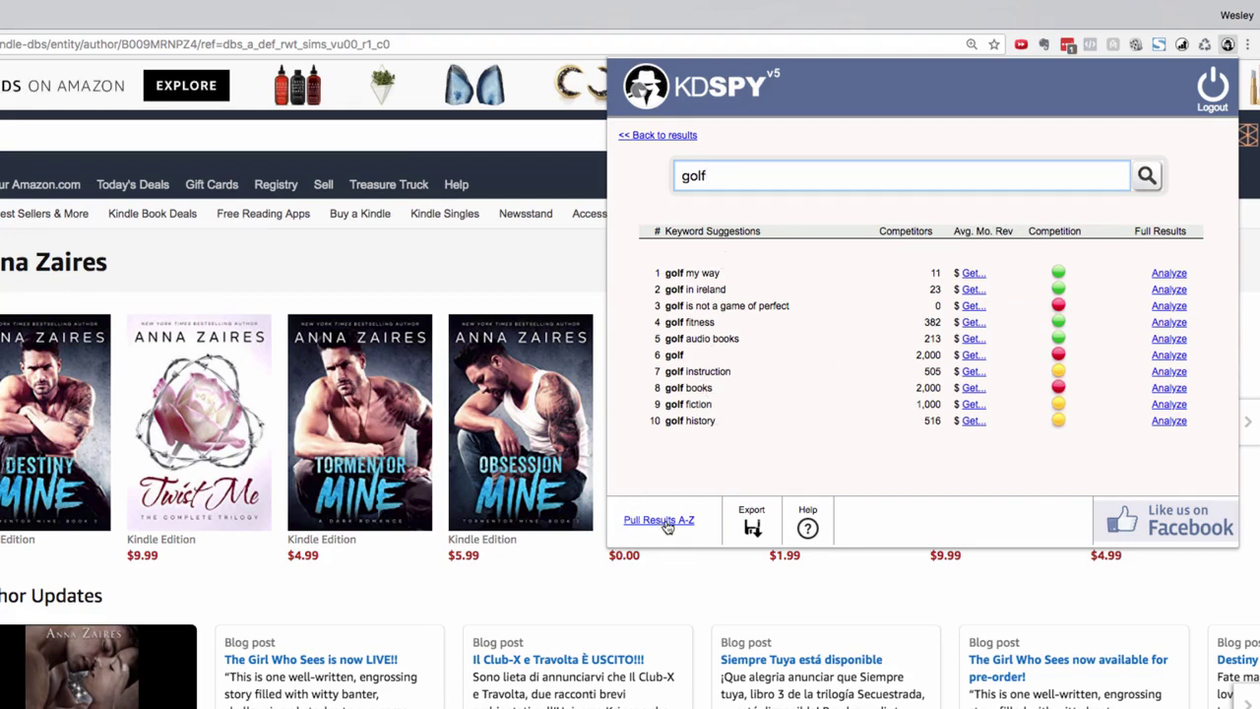
Step: Pull the full A-Z golf keyword suggestions and browse through the list
left_click(666, 521)
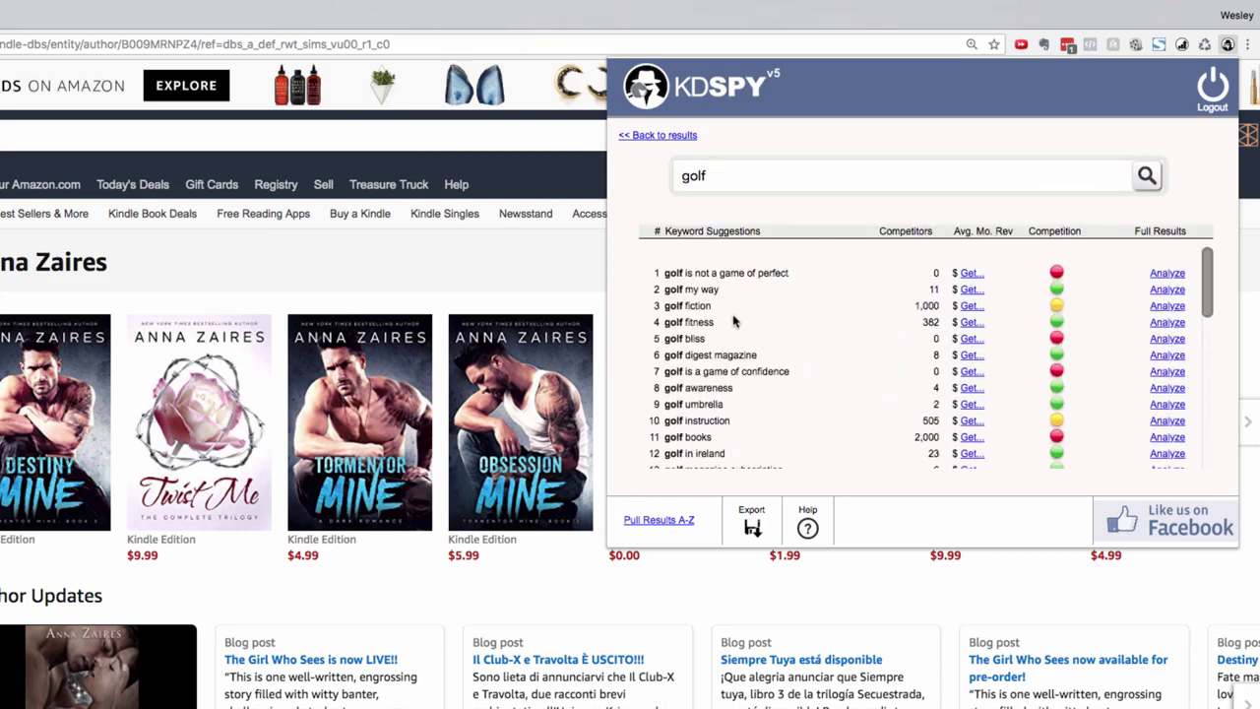
scroll(719, 287, "down", 2)
scroll(722, 301, "down", 5)
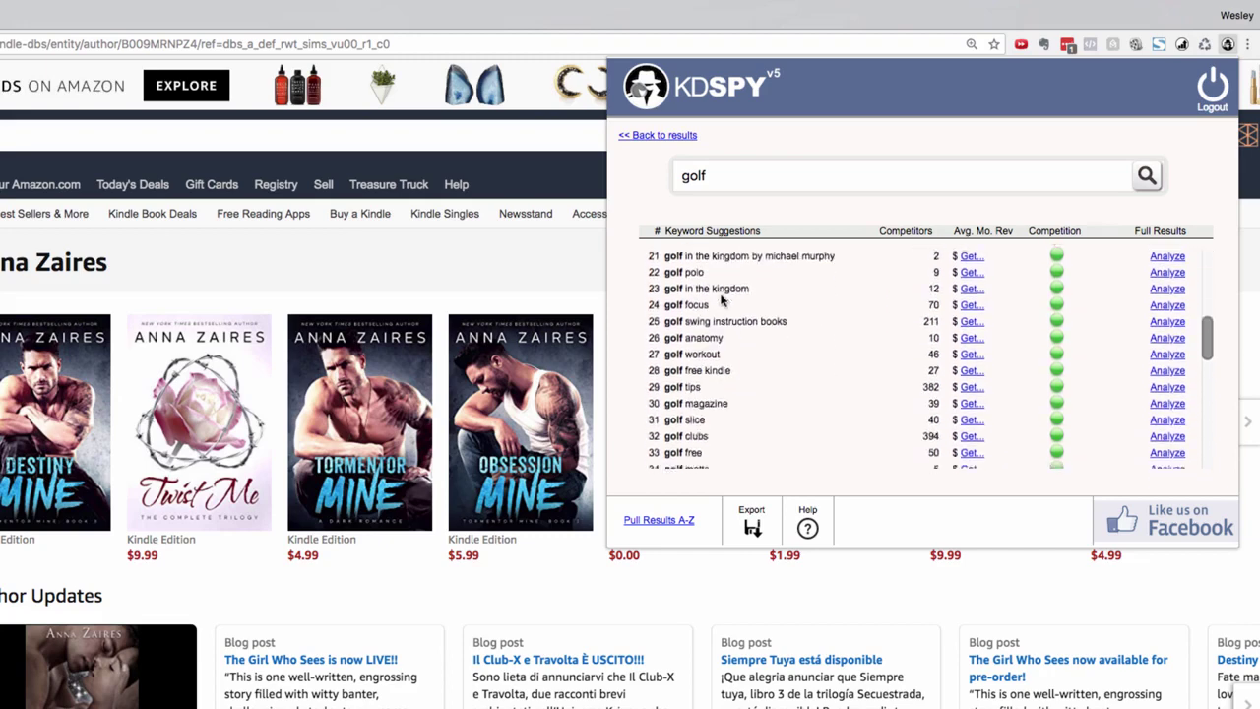
scroll(722, 301, "down", 1)
scroll(719, 301, "down", 2)
scroll(718, 301, "down", 2)
scroll(952, 301, "up", 5)
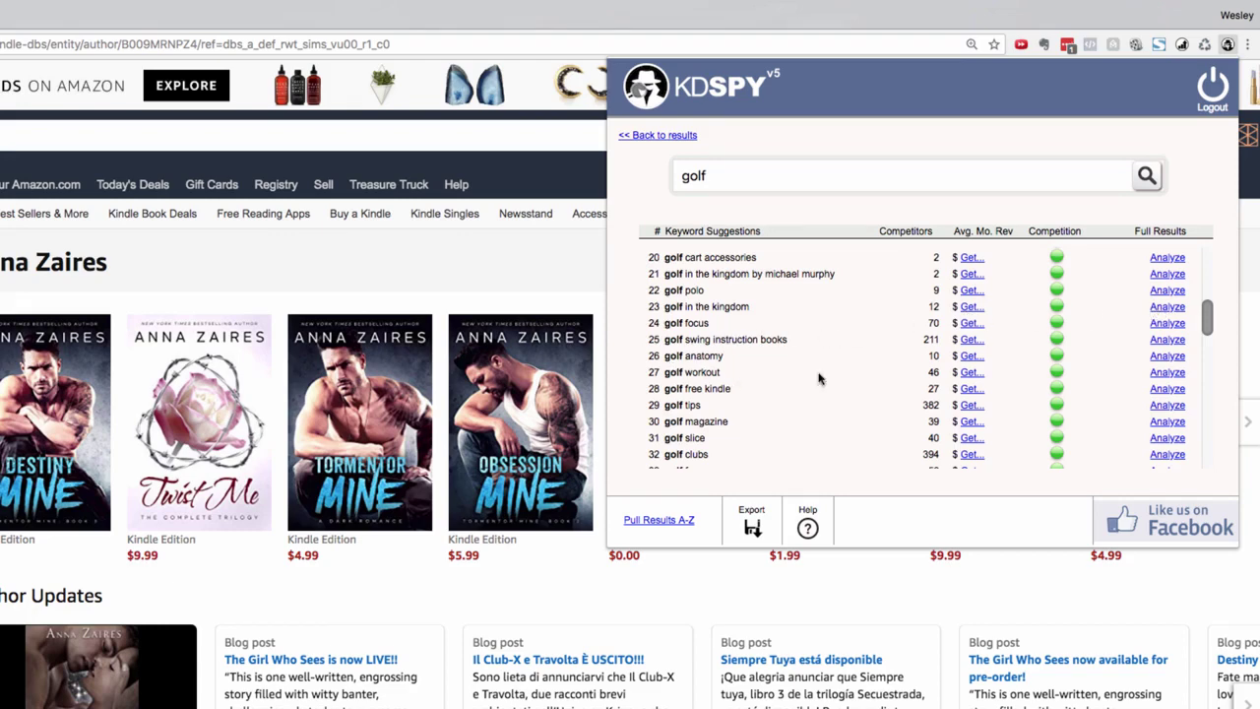
Step: Analyze the competing books for the 'golf workout' keyword
left_click(1165, 373)
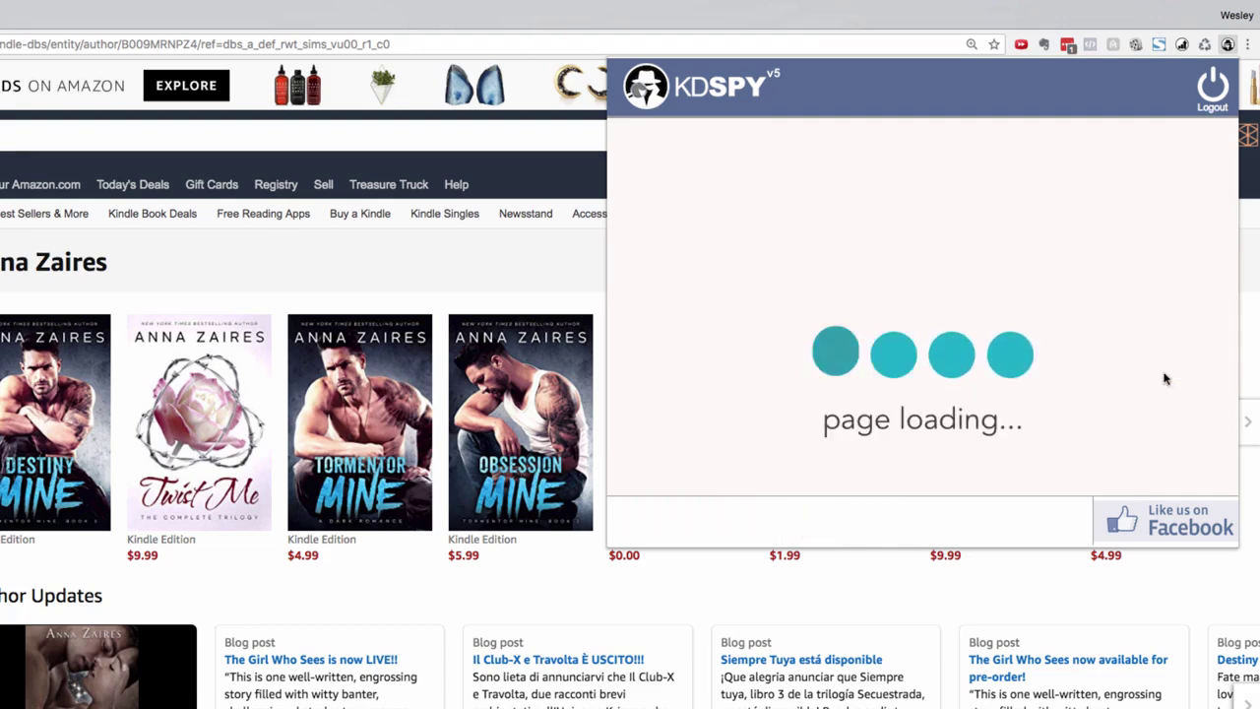